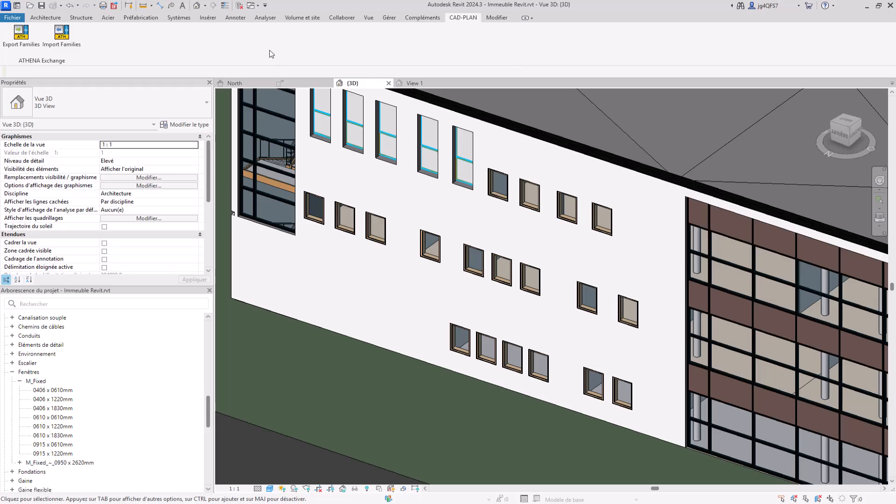
Inspect the M_Fixed window family in its 3D view, ending on the project's North elevation
left_click(413, 84)
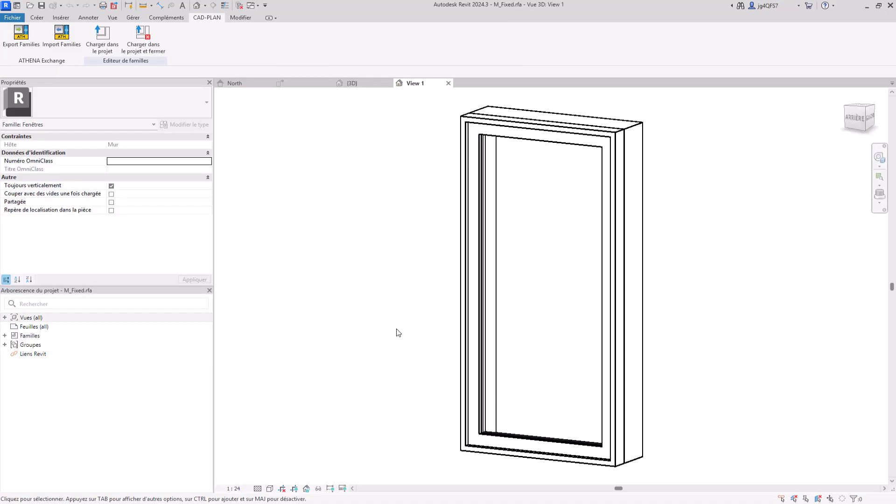
middle_click_drag(432, 329, 452, 352, "shift")
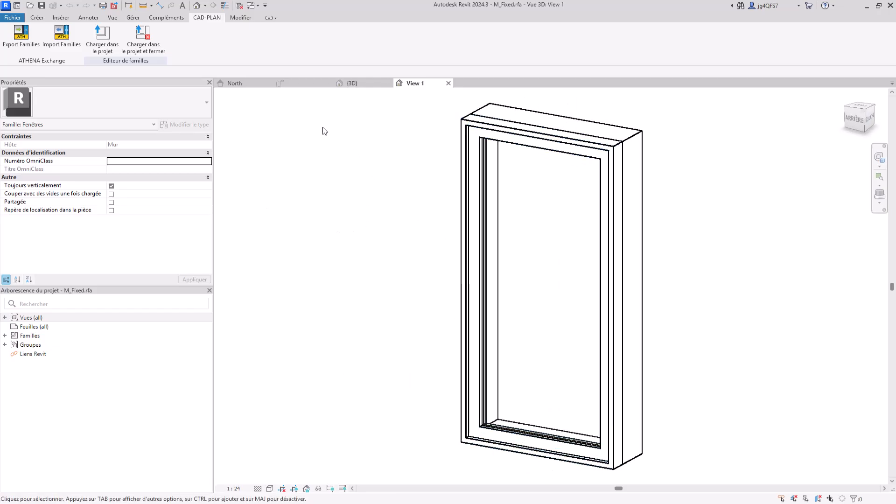
left_click(236, 83)
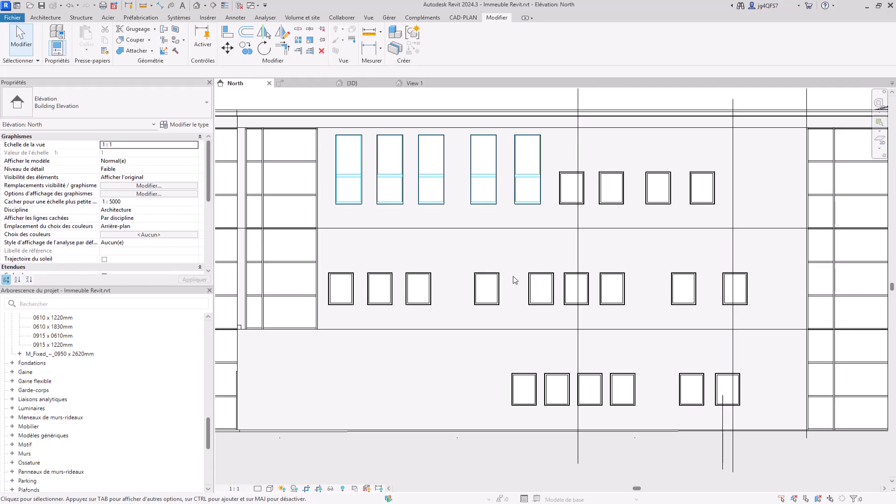
Export the 0915 x 1220mm type of the M_Fixed window family with ATHENA Exchange to the proposed destination folder
left_click(463, 17)
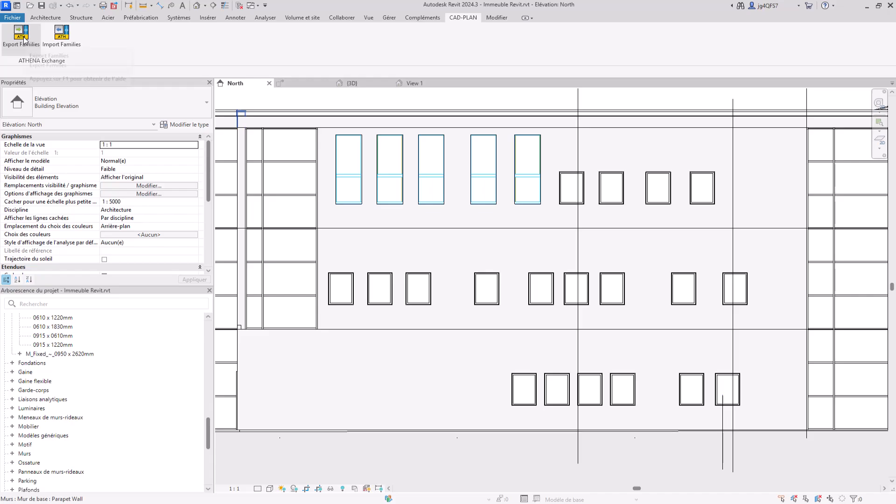
left_click(23, 41)
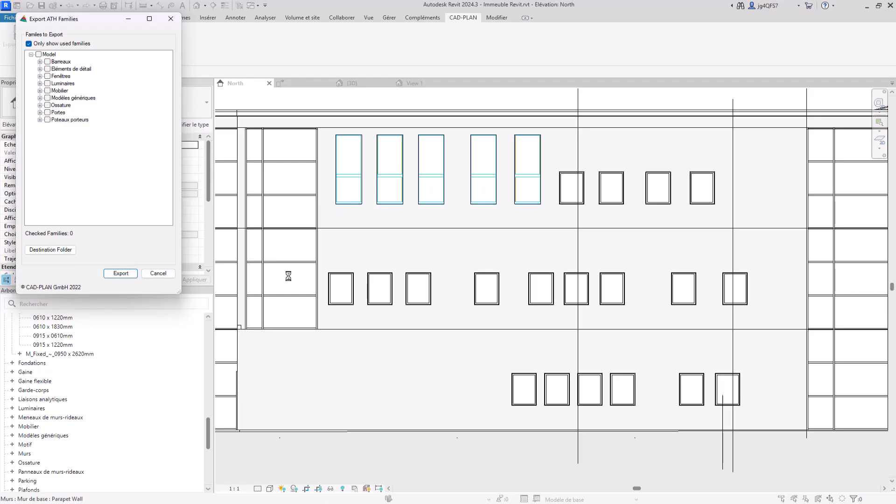
left_click(40, 76)
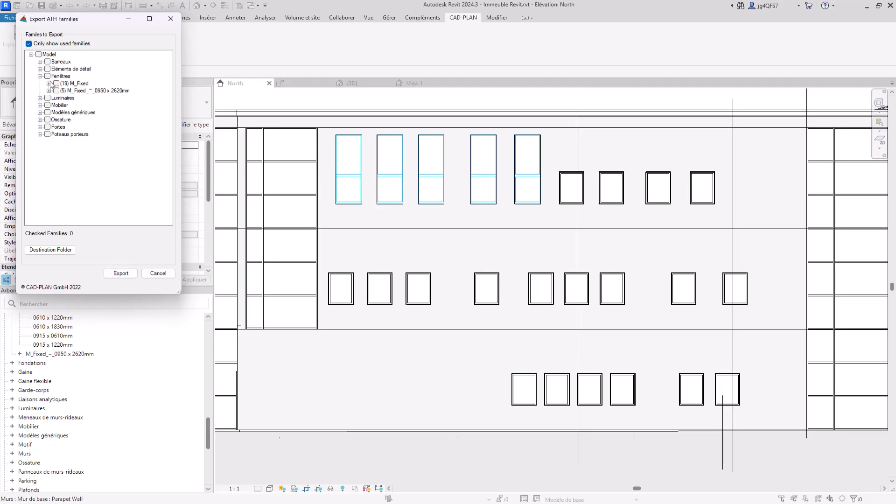
left_click(49, 84)
left_click(66, 91)
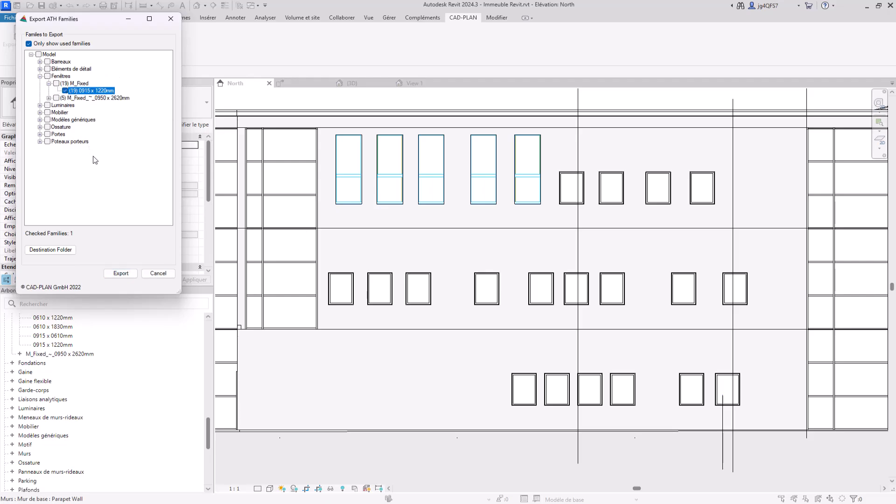
left_click(72, 251)
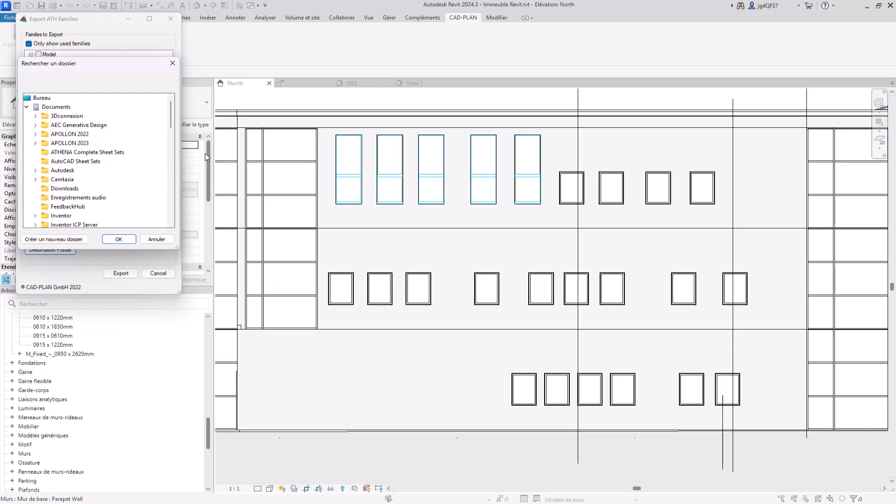
left_click(111, 240)
left_click(121, 273)
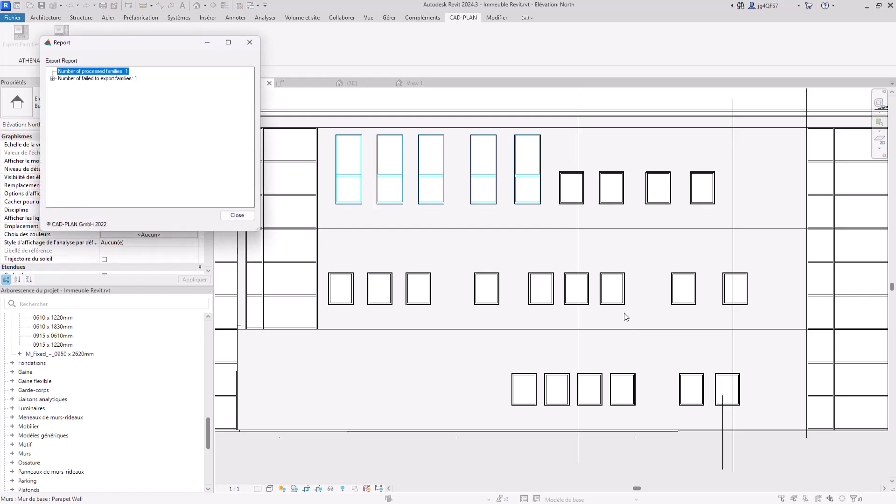
left_click(239, 217)
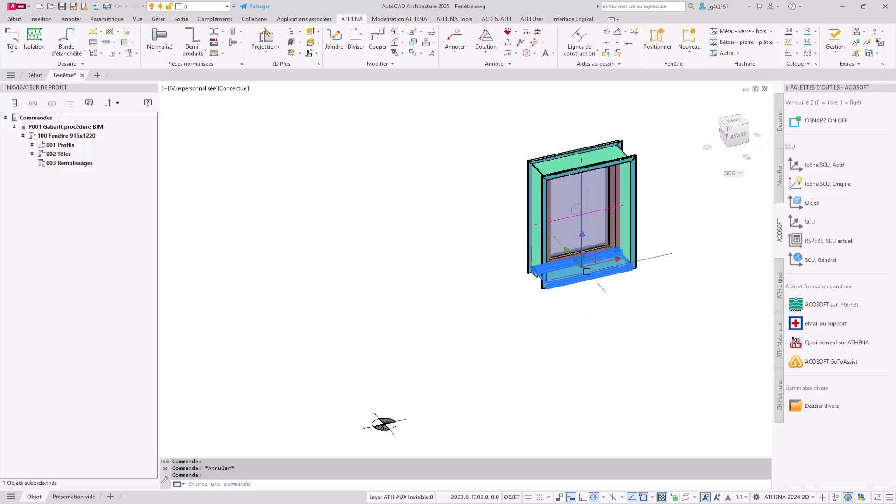
Switch to AutoCAD Architecture, clear the selection and import the Revit family file M_Fixed_~_0915 x 1220mm.ath into the Fenêtre drawing
left_click(588, 253)
key("Escape")
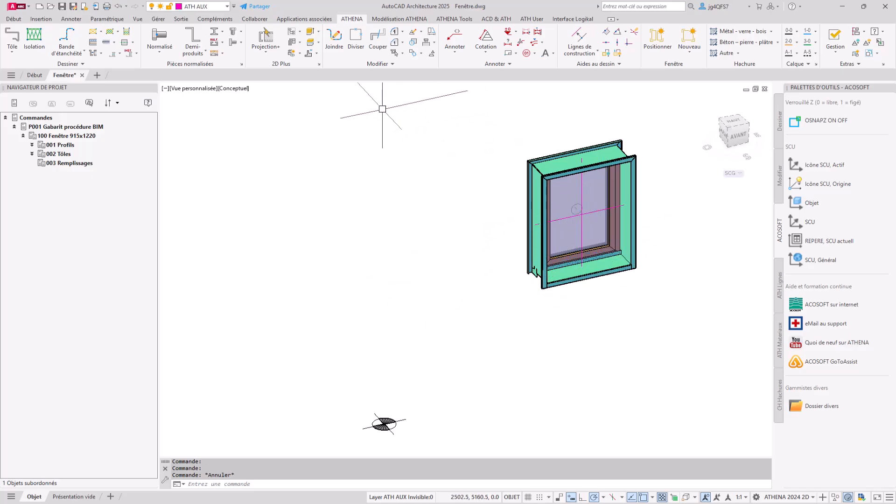
left_click(407, 23)
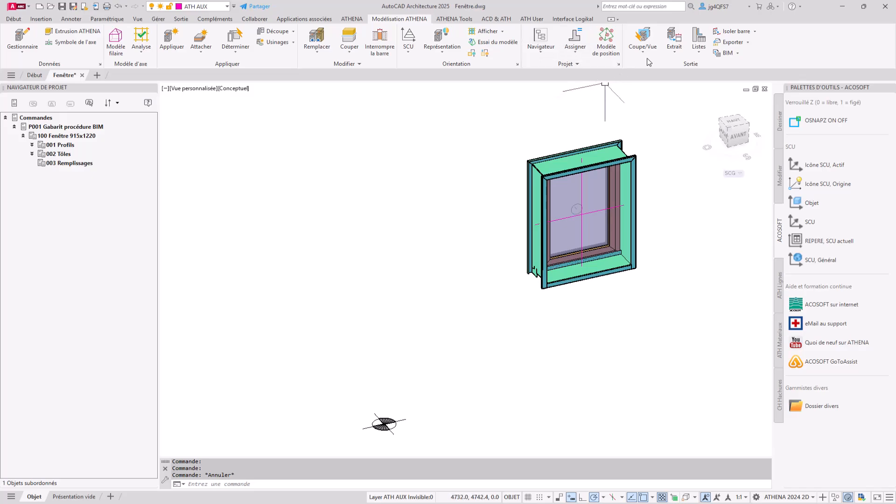
left_click(739, 54)
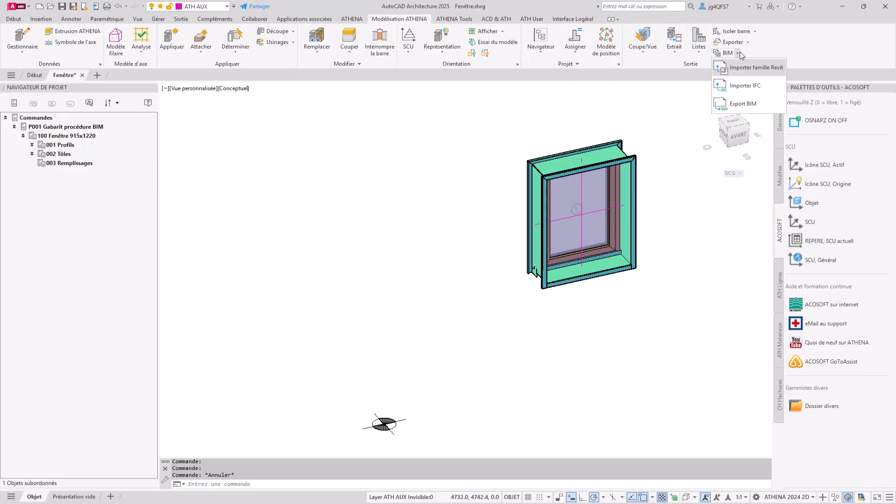
left_click(765, 69)
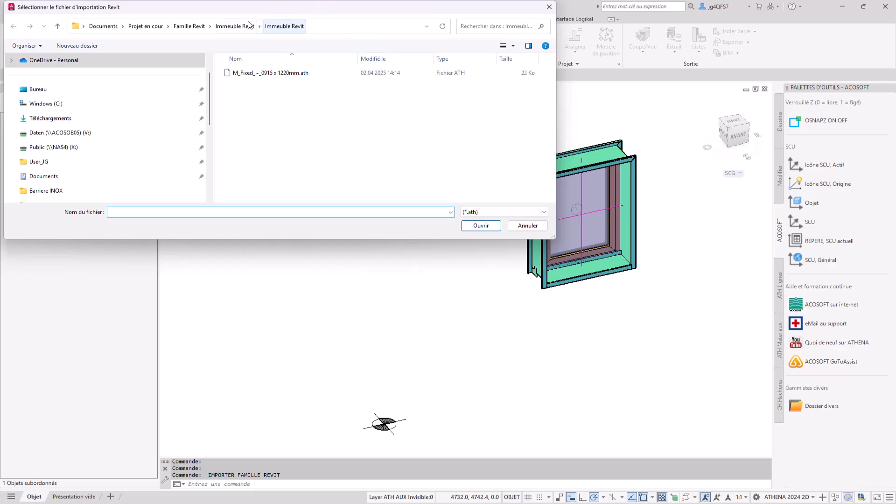
left_click(285, 73)
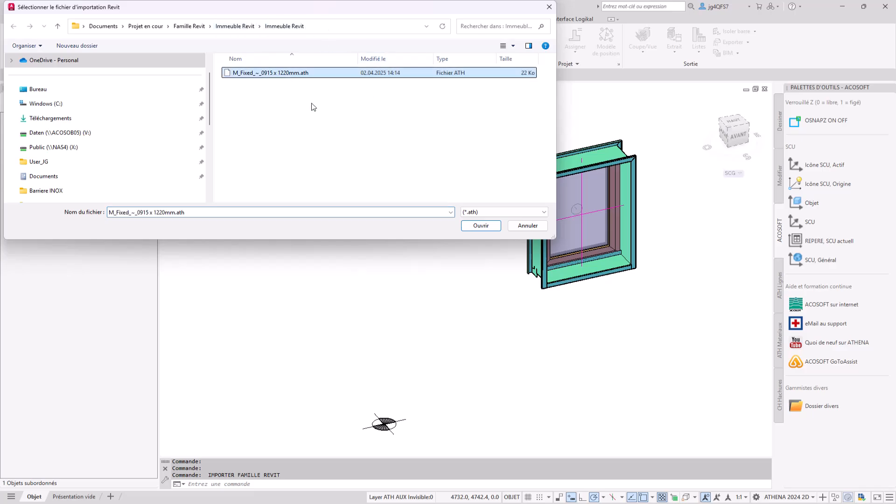
left_click(481, 226)
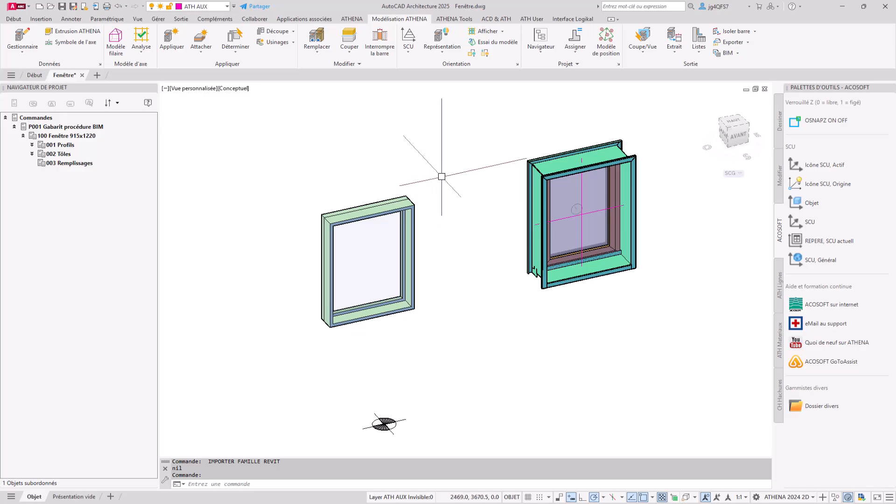
Draw a horizontal line across the imported window's front face, between the midpoints of its two vertical outer edges
middle_click_drag(380, 260, 338, 231, "shift")
type("LIG")
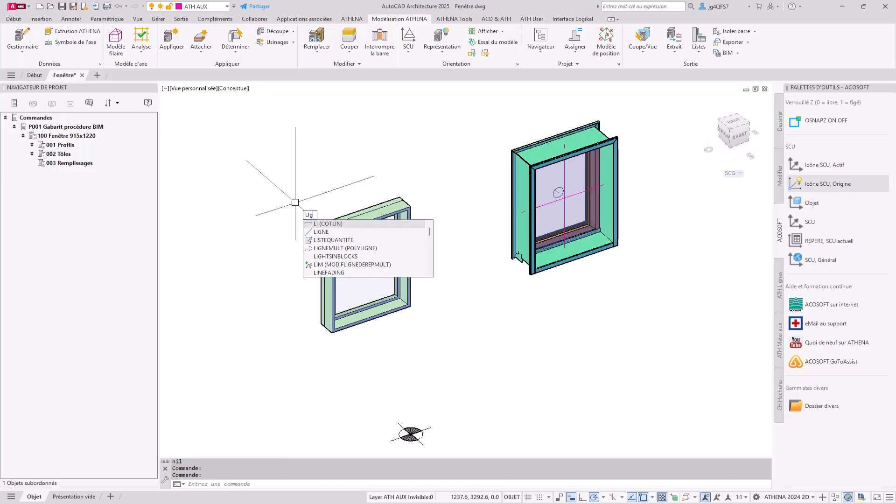
key("Return")
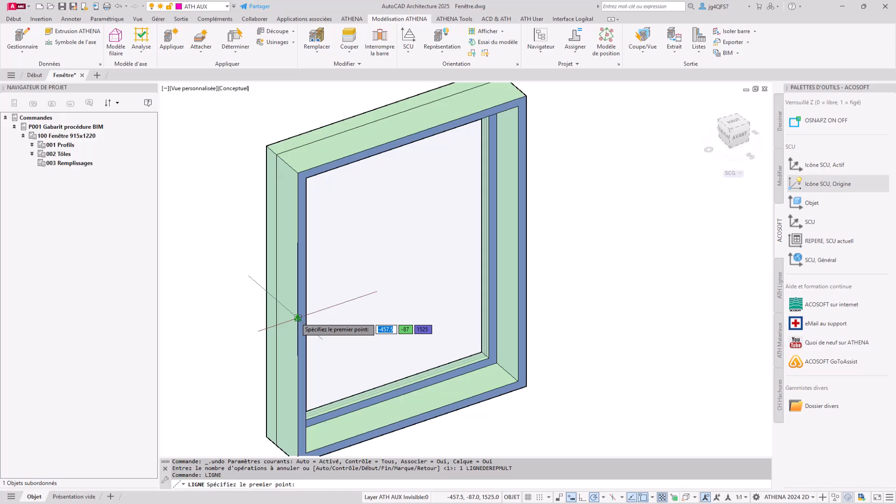
left_click(297, 318)
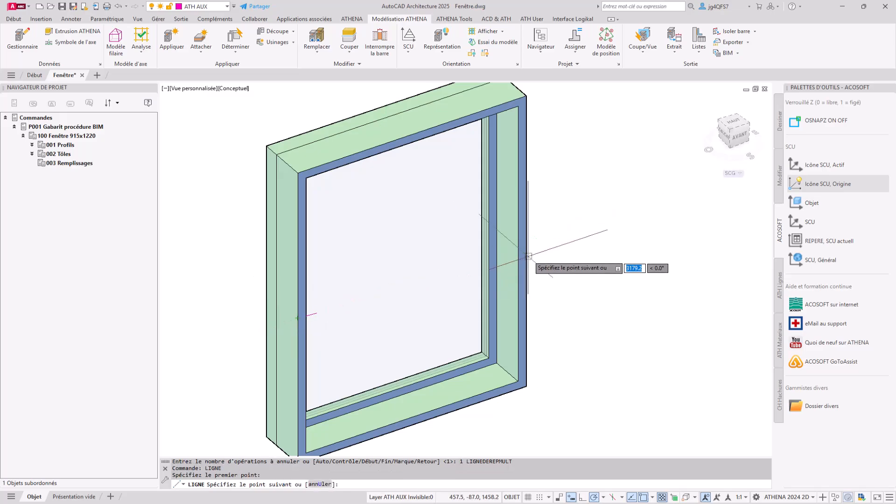
left_click(526, 241)
key("Return")
Draw a matching horizontal line across the imported window's rear face at mid-height
key("Return")
middle_click_drag(570, 243, 550, 266, "shift")
middle_click_drag(464, 217, 621, 255, "shift")
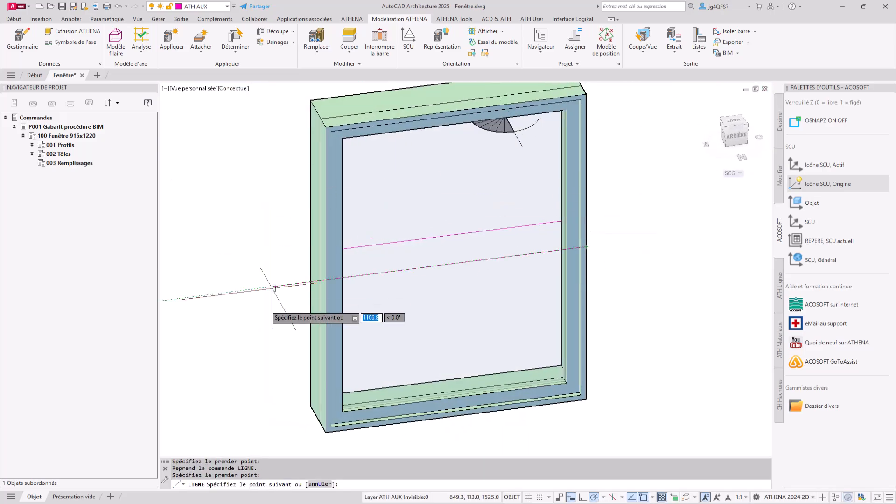
left_click(330, 276)
key("Escape")
Delete all of the imported window's geometry, keeping only the two mid-height lines
middle_click_drag(537, 274, 400, 241, "shift")
scroll(399, 241, "up", 2)
left_click(395, 186)
left_click(167, 239)
key("Delete")
left_click(360, 299)
left_click(180, 390)
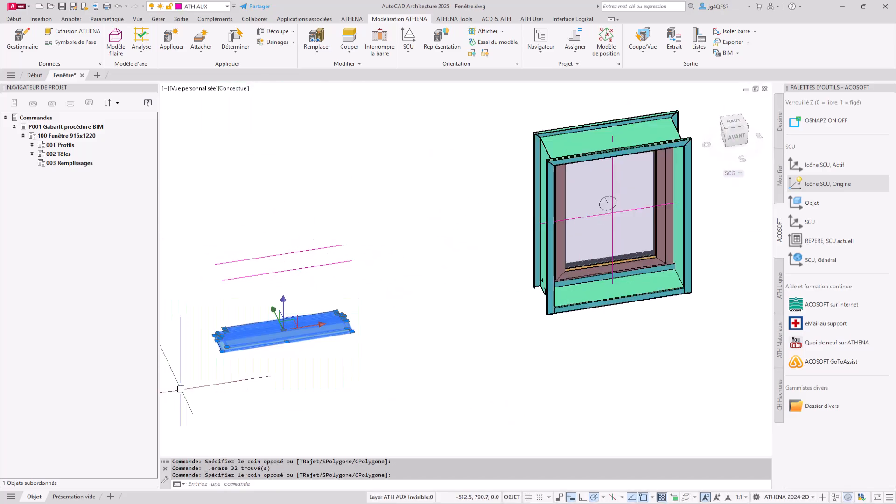
key("Delete")
Move the detailed window assembly from its centre point to the point midway between the midpoints of the two lines
middle_click_drag(308, 296, 360, 312)
middle_click_drag(469, 286, 414, 294)
scroll(414, 294, "down", 2)
left_click_drag(652, 149, 444, 314)
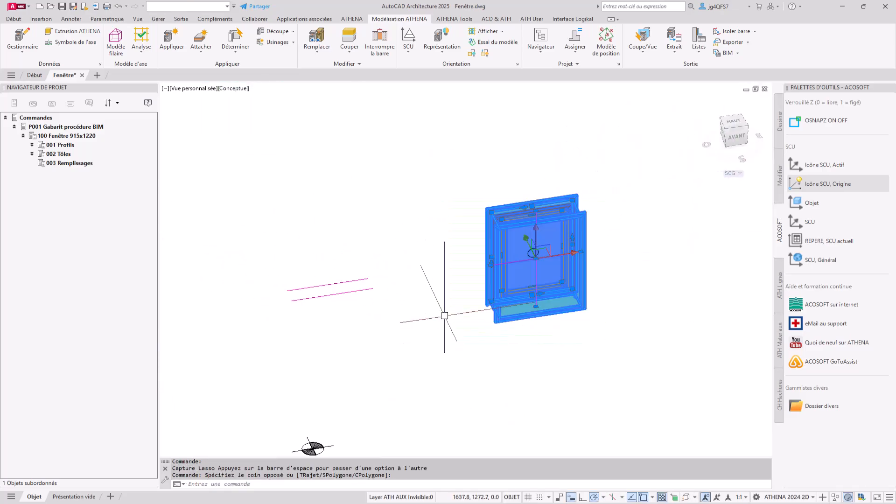
right_click(437, 313)
left_click(443, 172)
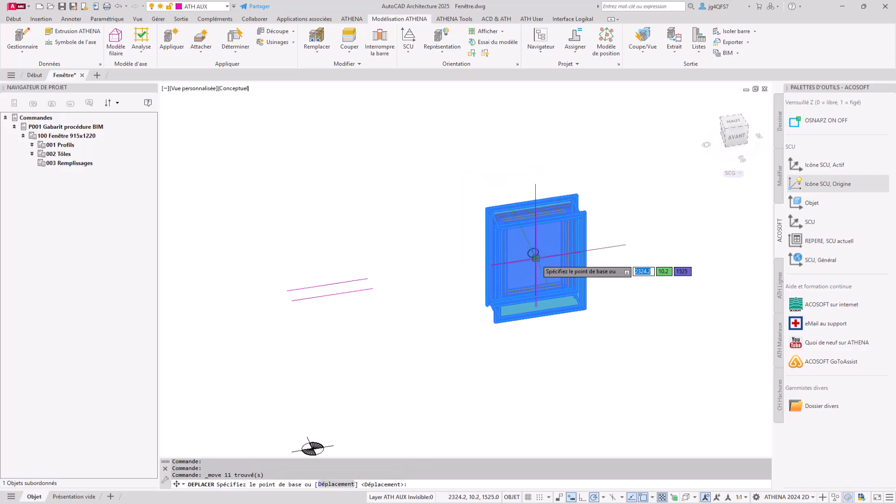
left_click(535, 258)
right_click(417, 274, "shift")
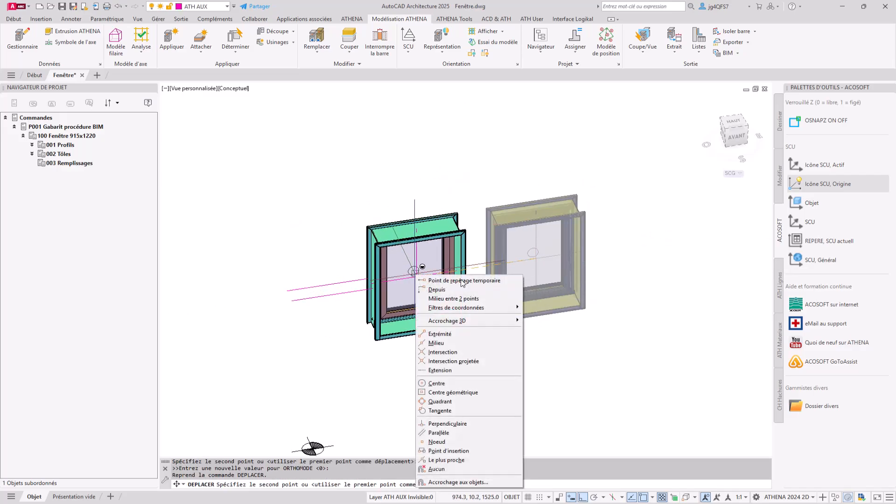
left_click(453, 299)
left_click(337, 275)
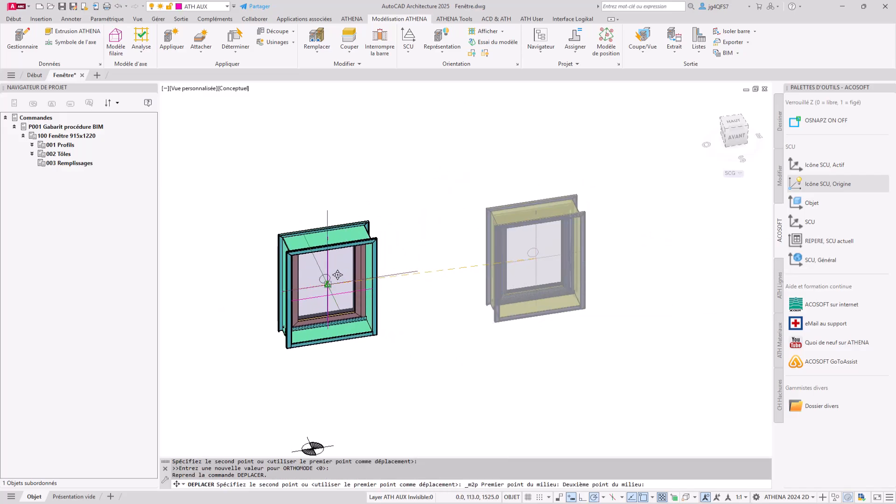
left_click(327, 284)
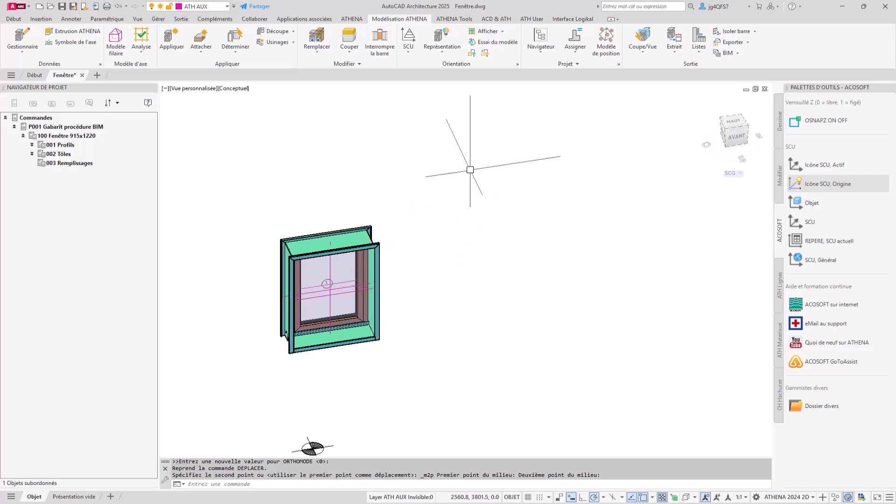
Erase all construction lines from the drawing with the ATHENA construction line eraser
left_click(352, 19)
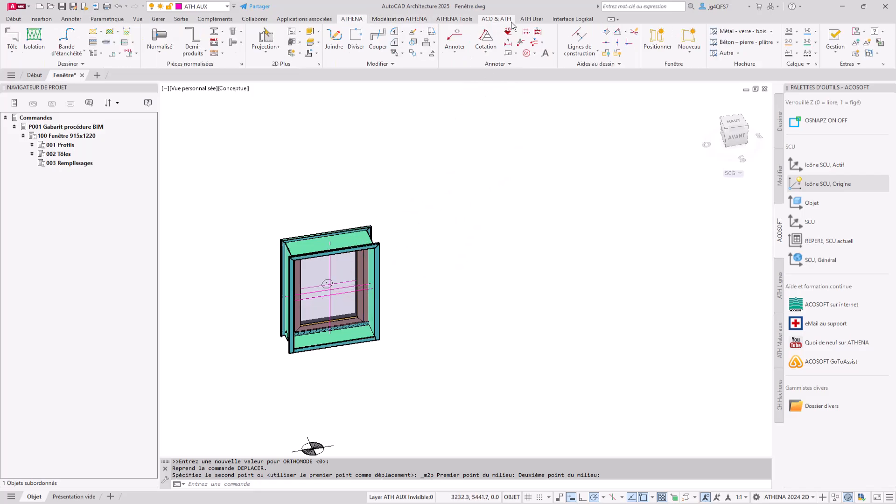
left_click(623, 33)
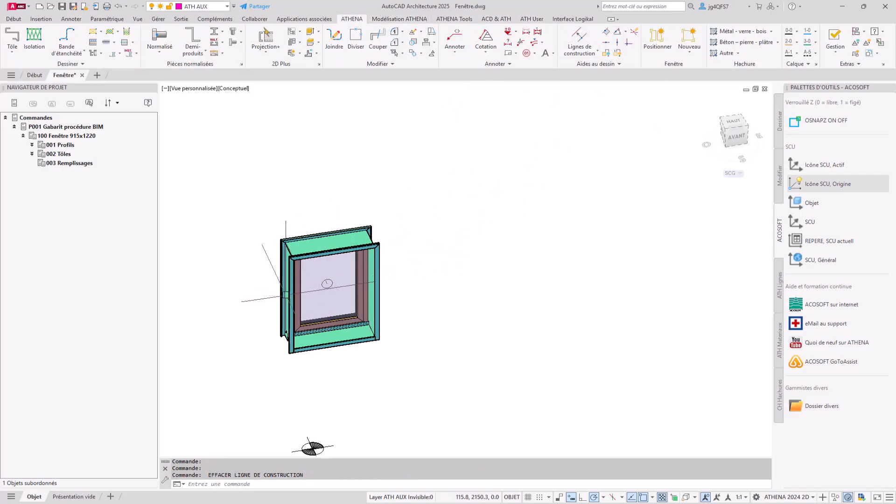
middle_click_drag(337, 301, 308, 299, "shift")
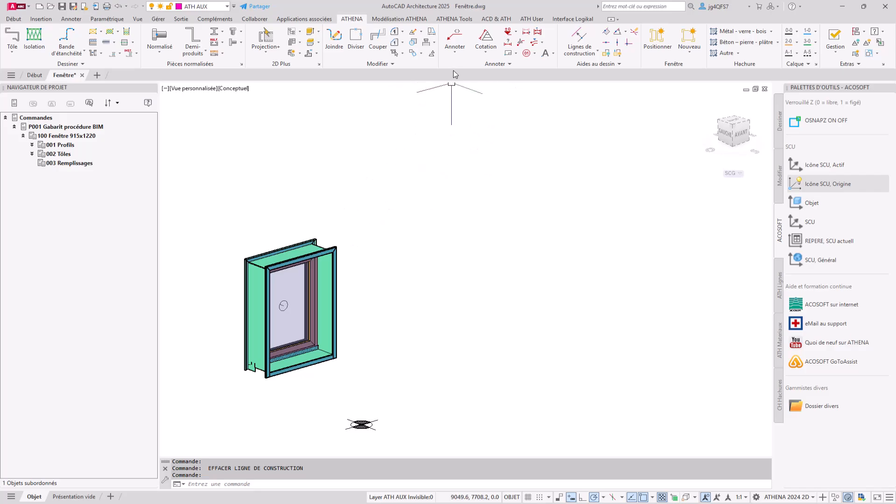
Add the window's glass pane as a new drawing position under 003 Remplissages, and expand the 002 Tôles and 001 Profils groups
left_click(406, 22)
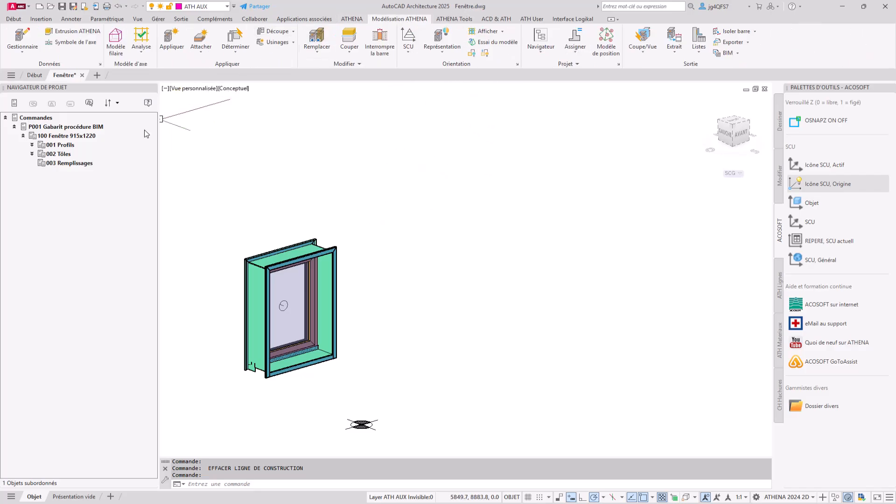
left_click(55, 167)
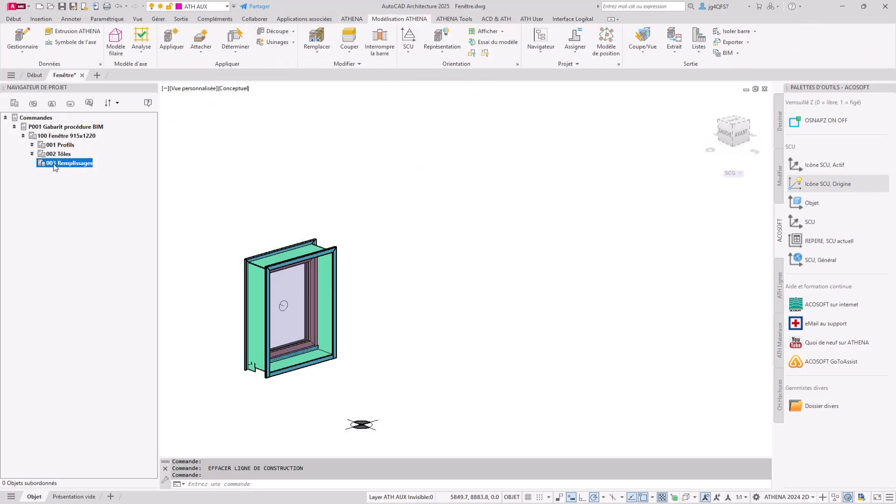
right_click(57, 166)
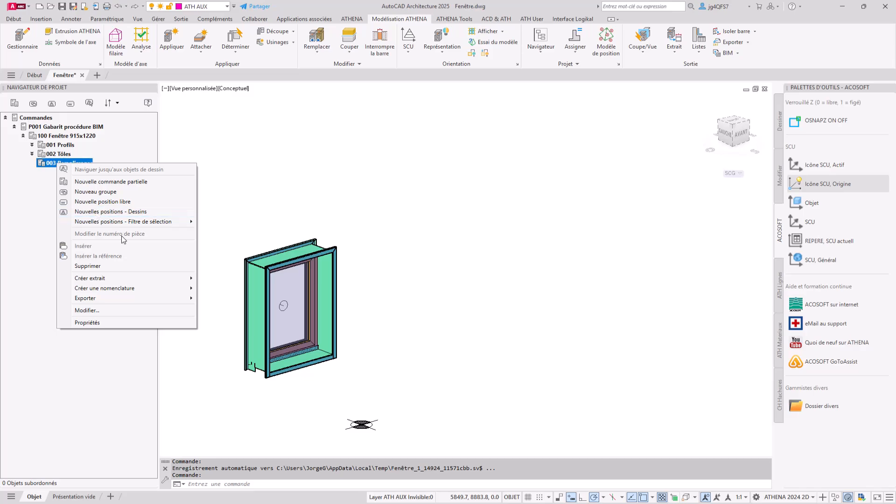
left_click(412, 214)
left_click(251, 380)
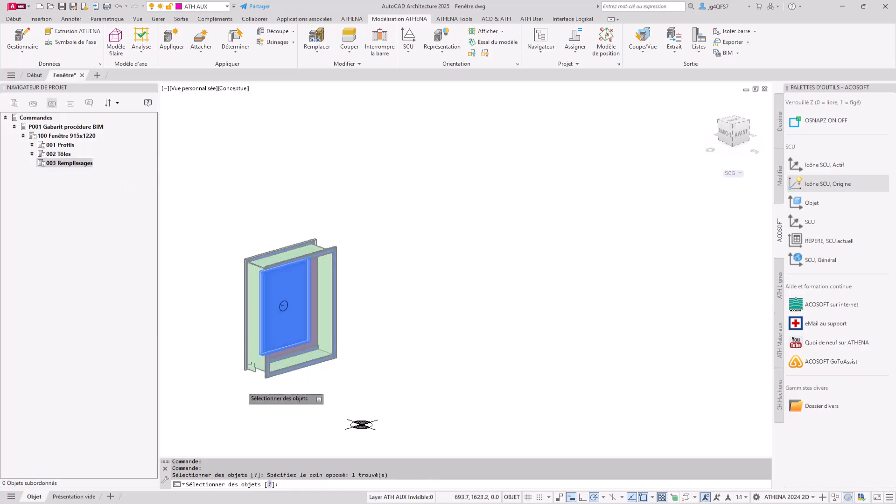
key("Return")
left_click(32, 154)
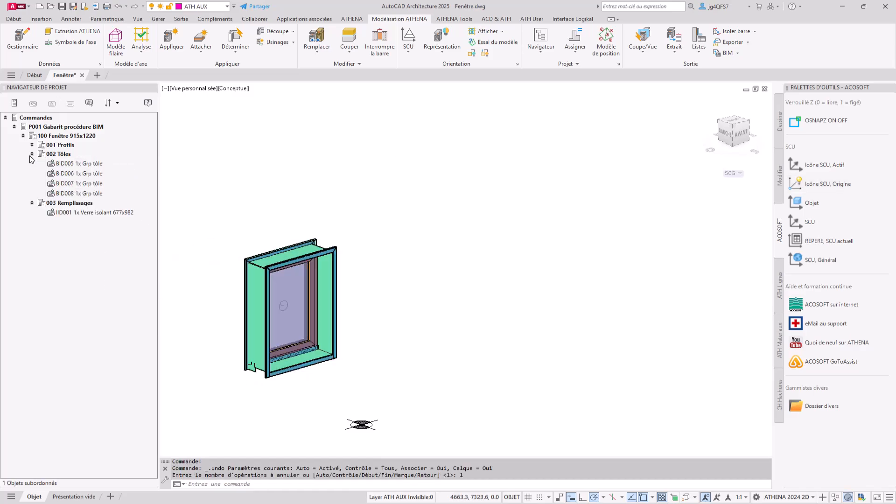
left_click(32, 145)
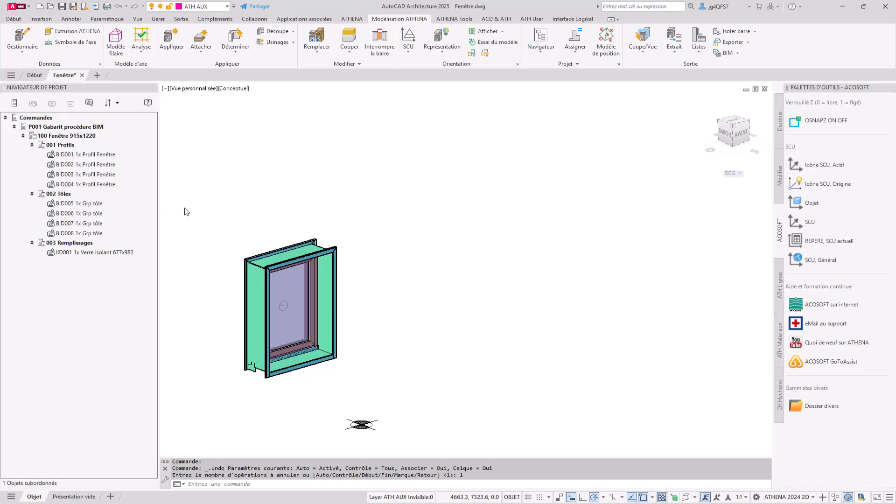
Run identical part recognition on P001, numbering the bars from B001 and including the Verre isolant infill
left_click(575, 38)
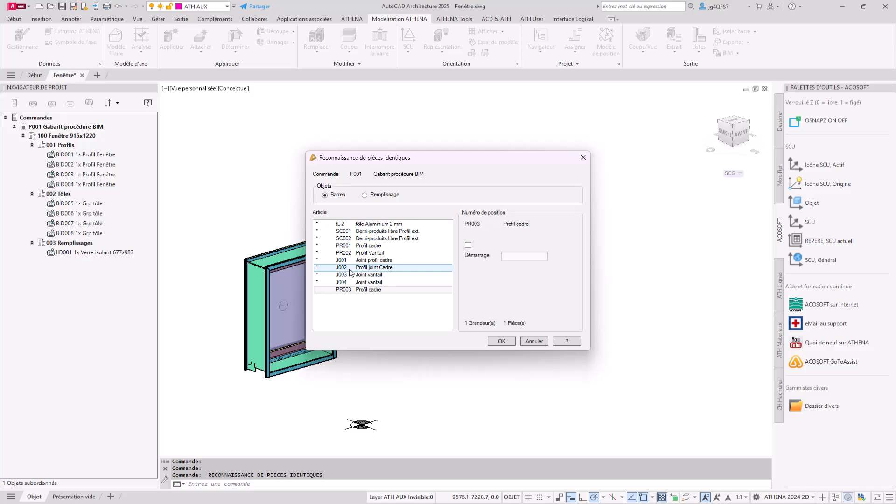
left_click(362, 290)
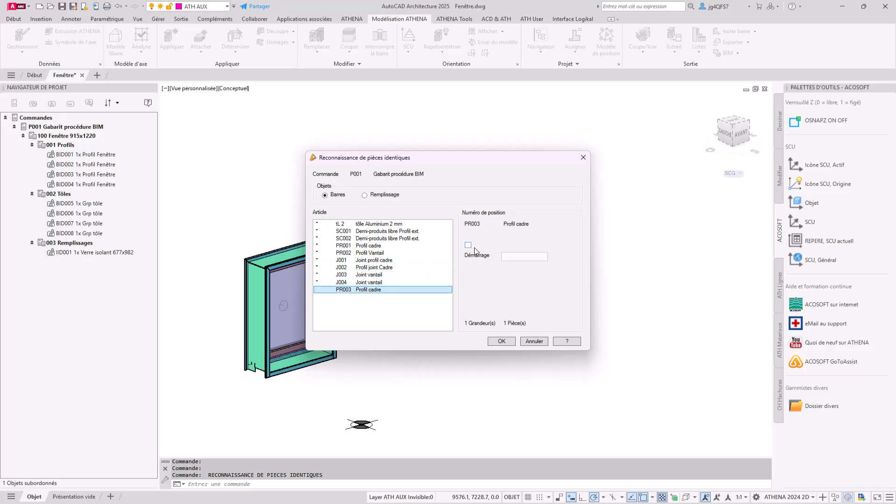
left_click(469, 246)
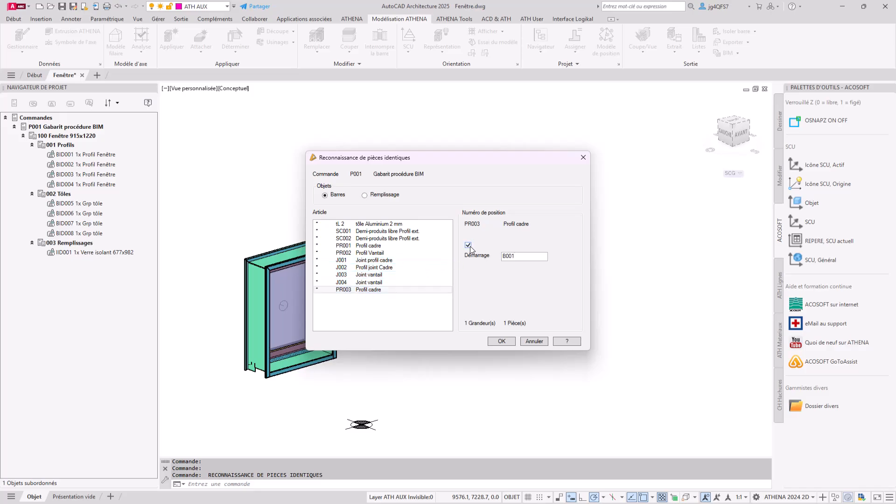
left_click(378, 198)
left_click(347, 227)
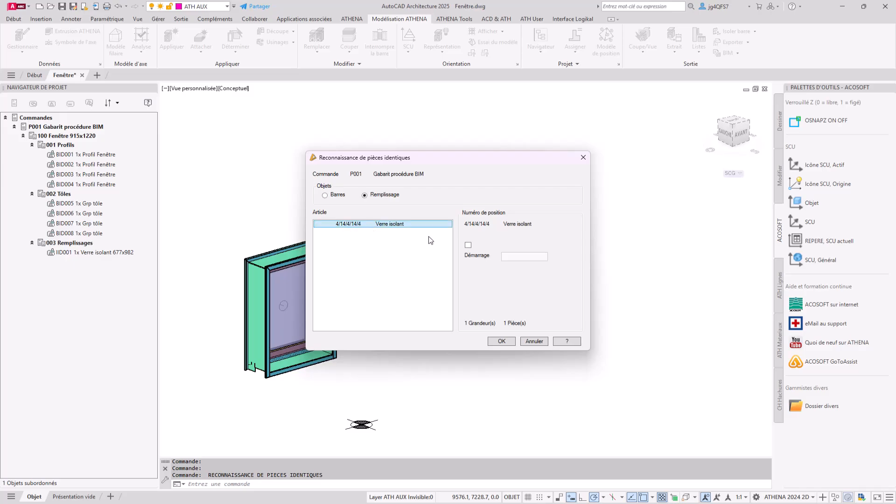
left_click(468, 245)
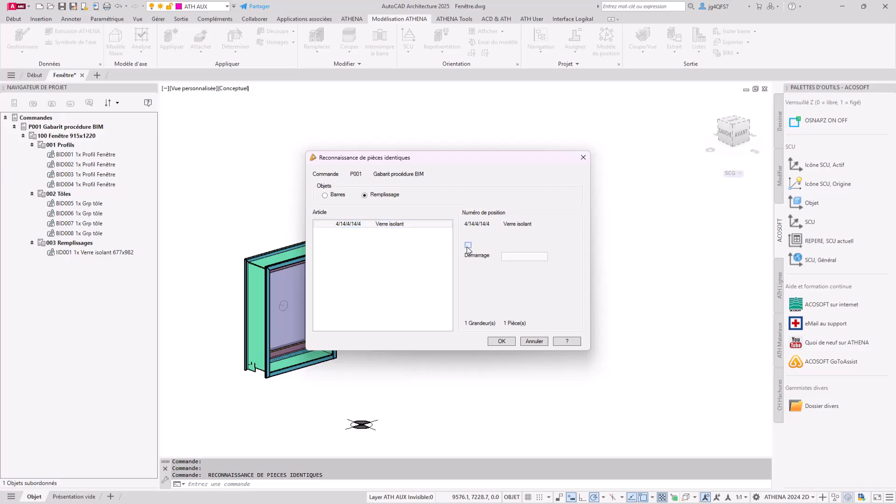
left_click(497, 342)
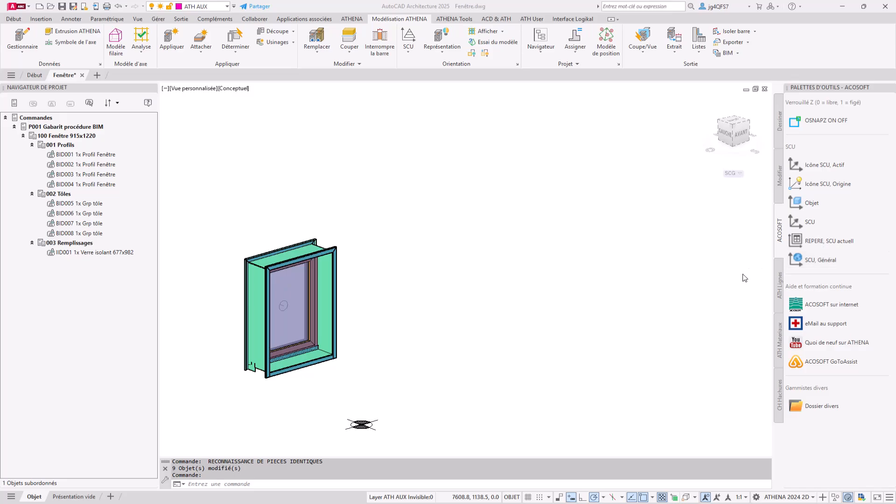
Start a BIM export of the 100 Fenêtre 915x1220 group with Famille Revit as the export type
left_click(738, 54)
left_click(763, 107)
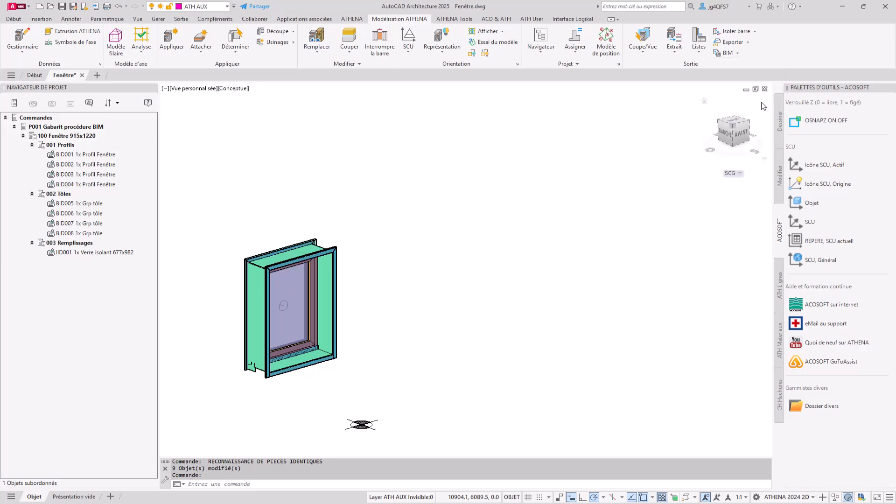
left_click(404, 122)
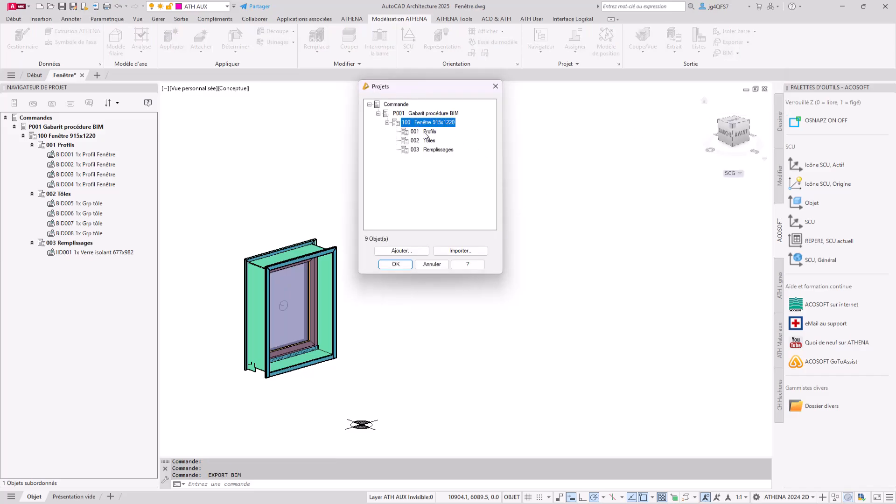
left_click(396, 264)
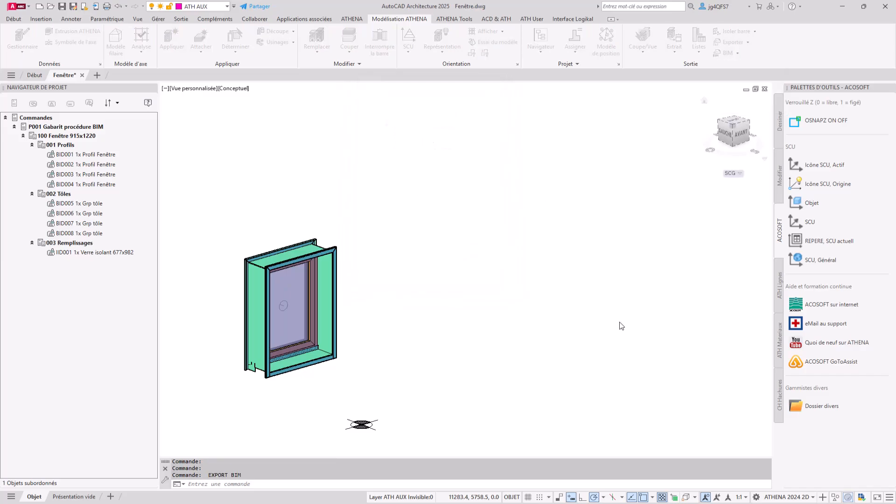
left_click(612, 191)
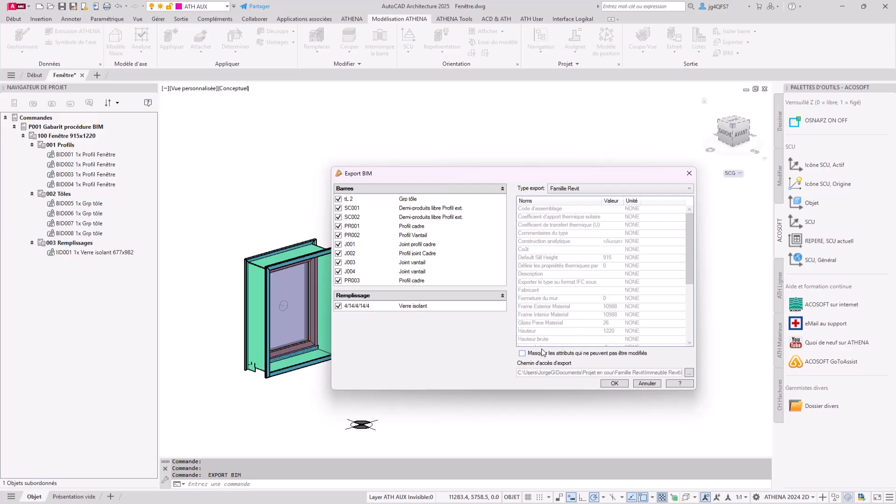
Hide the non-modifiable attributes and set Fabricant to Schucco, Description to Fenêtre and Modèle to 50mm
scroll(602, 270, "down", 4)
scroll(603, 288, "up", 4)
left_click(531, 355)
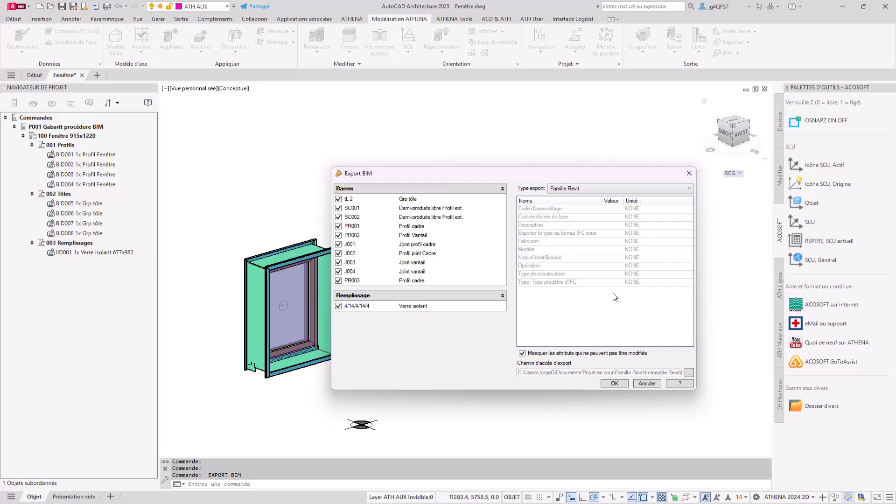
left_click(611, 241)
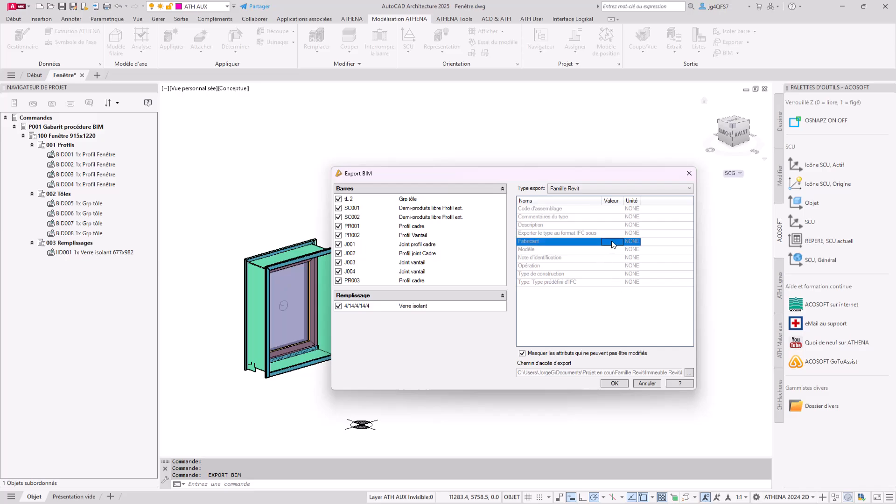
type("Schucco")
left_click(615, 234)
left_click(616, 226)
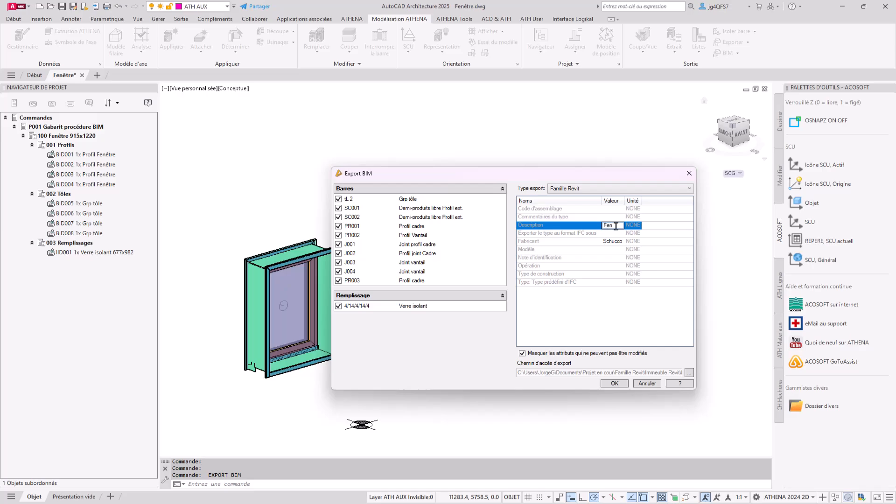
left_click(611, 250)
type("50mm")
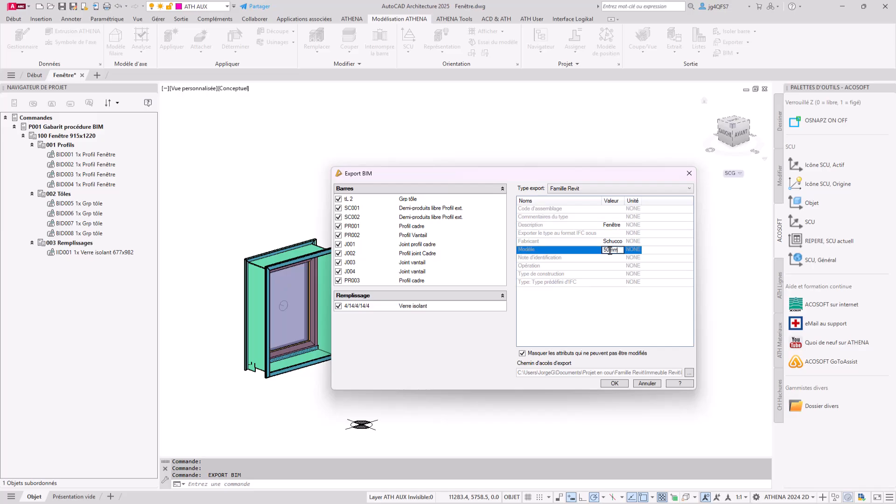
left_click(611, 282)
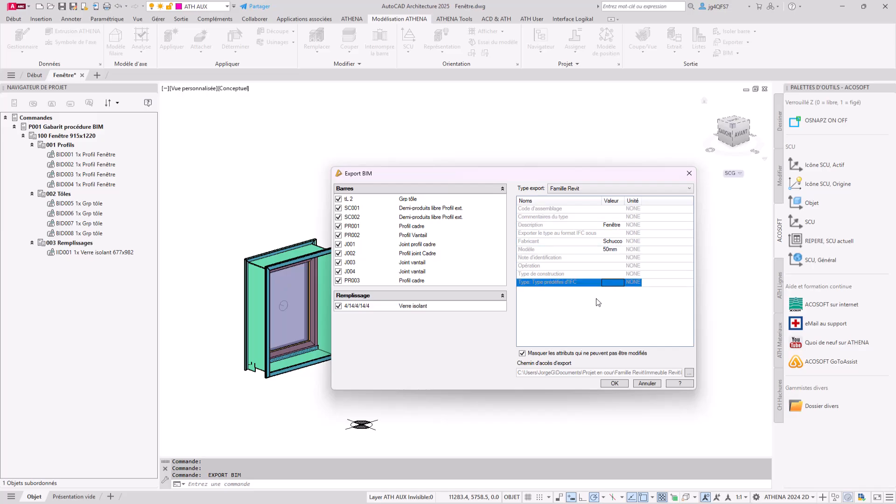
Export the family as M_Fixed_~_0915 x 1220mm.xml into the outer Immeuble Revit folder, directly under Famille Revit
left_click(689, 373)
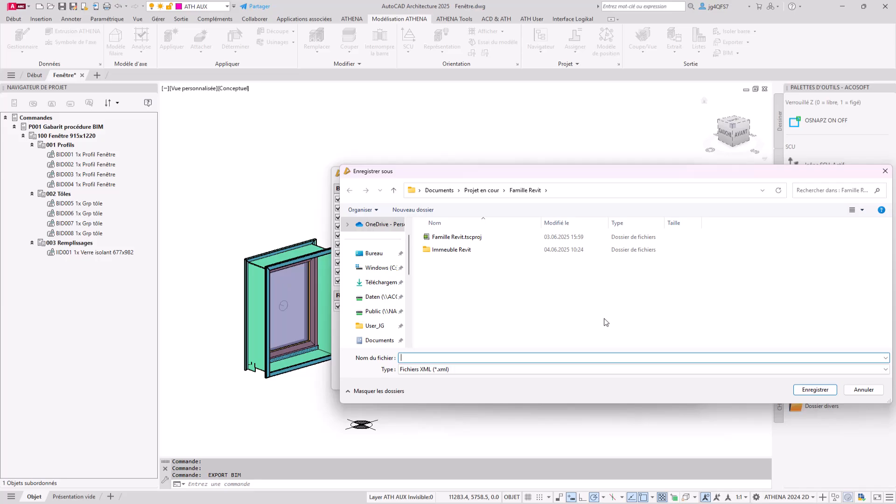
double_click(455, 249)
double_click(455, 241)
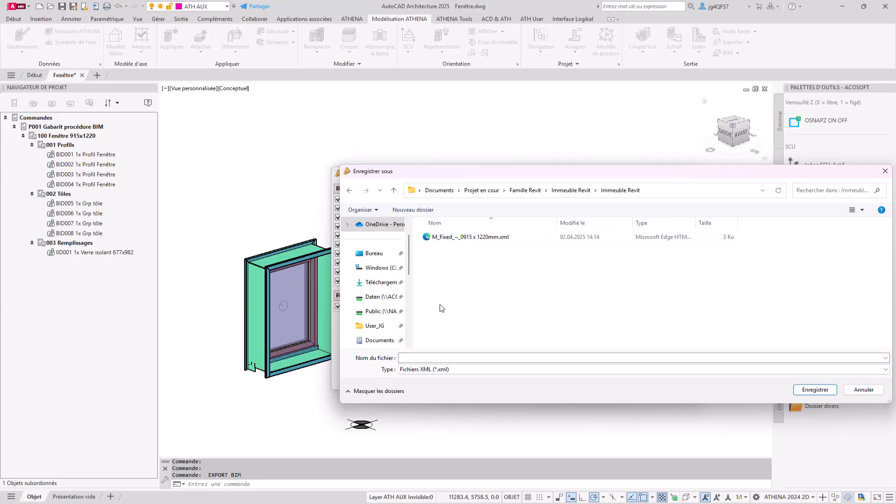
left_click(463, 242)
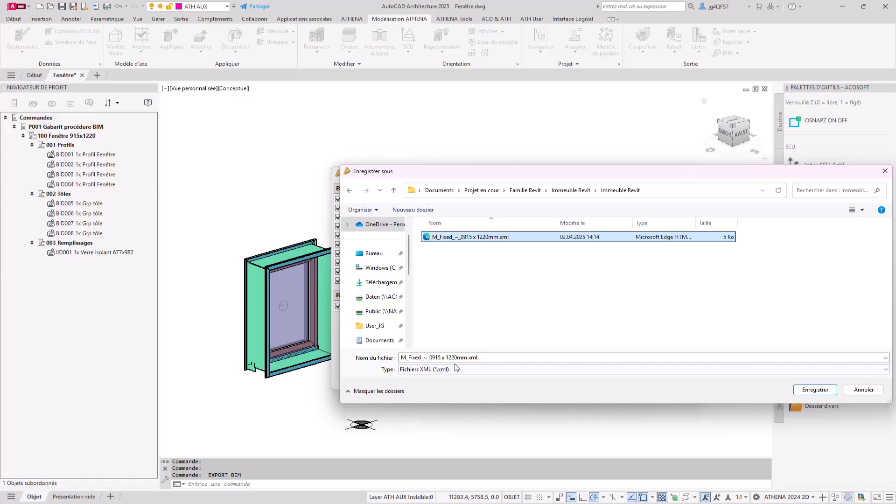
left_click(572, 191)
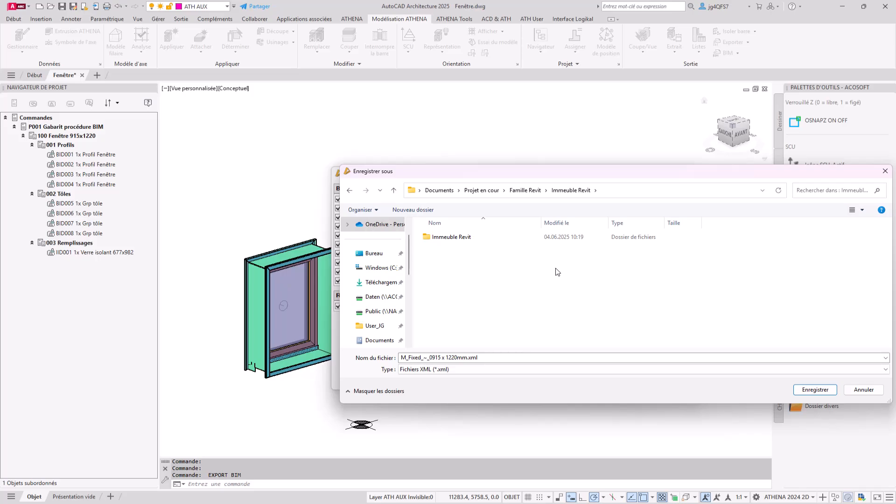
left_click(827, 390)
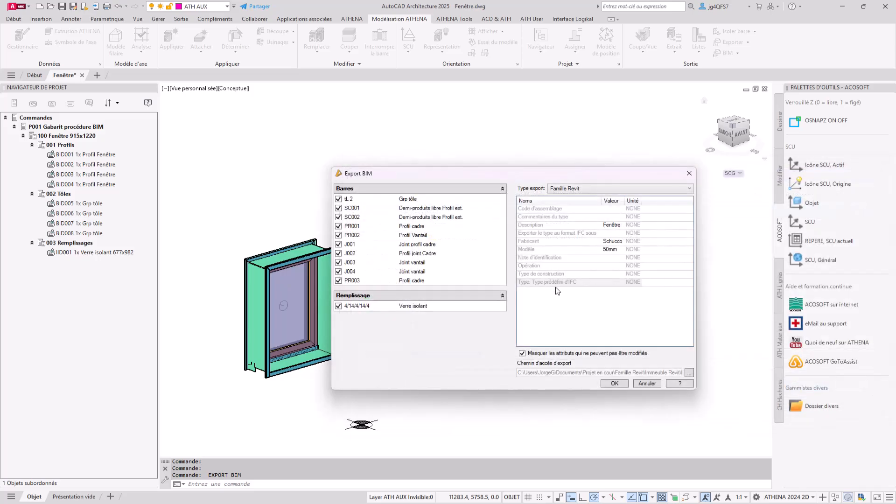
left_click(613, 384)
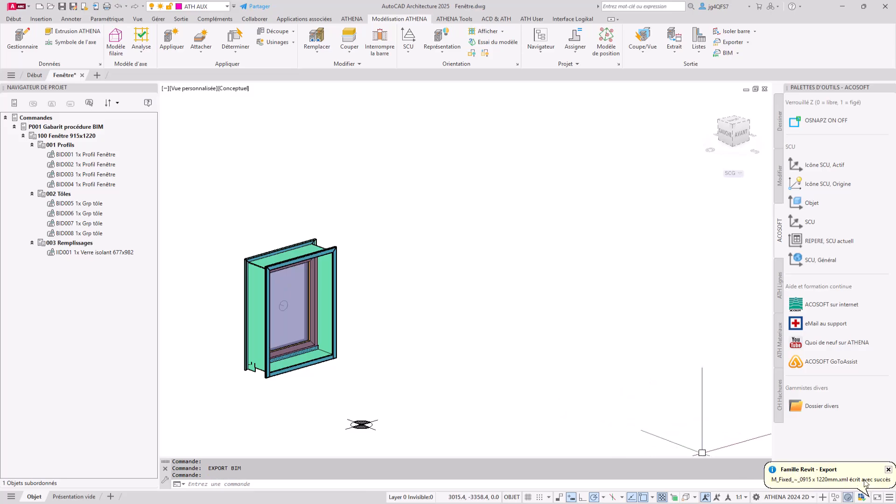
Switch to Revit and import the M_Fixed 0915 x 1220mm family from the outer Immeuble Revit folder with parameter values updated
key("alt+Tab")
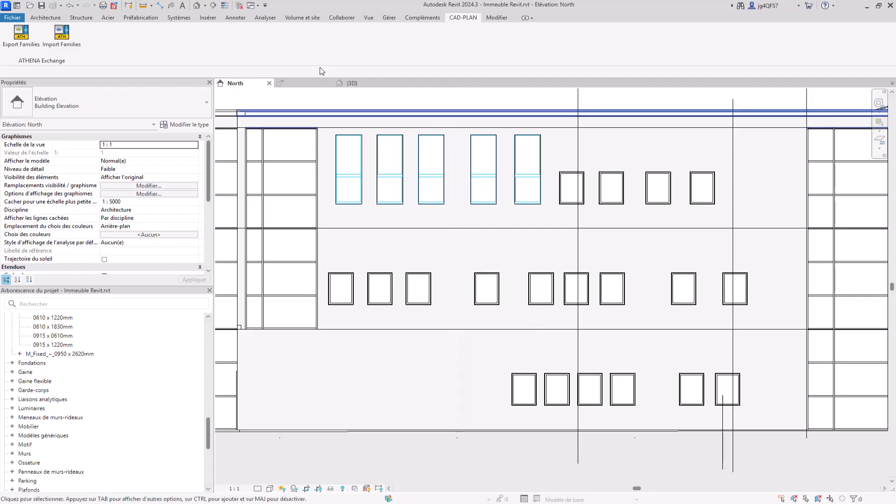
left_click(70, 43)
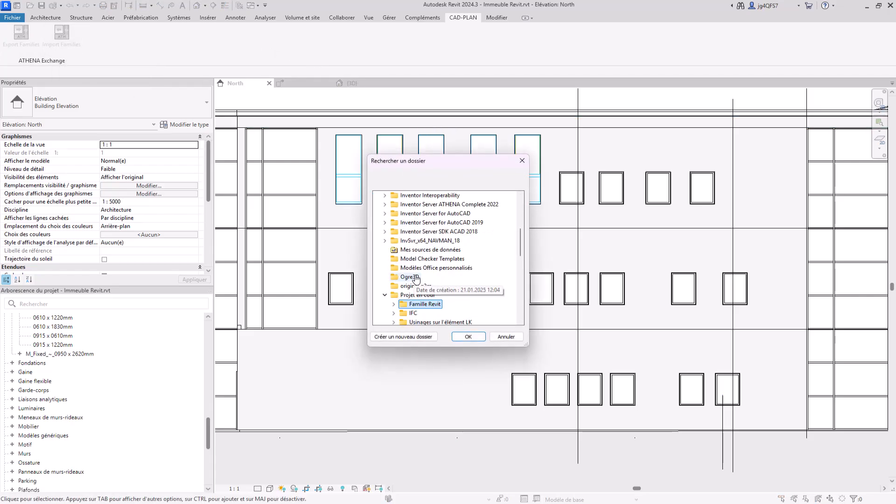
left_click(394, 250)
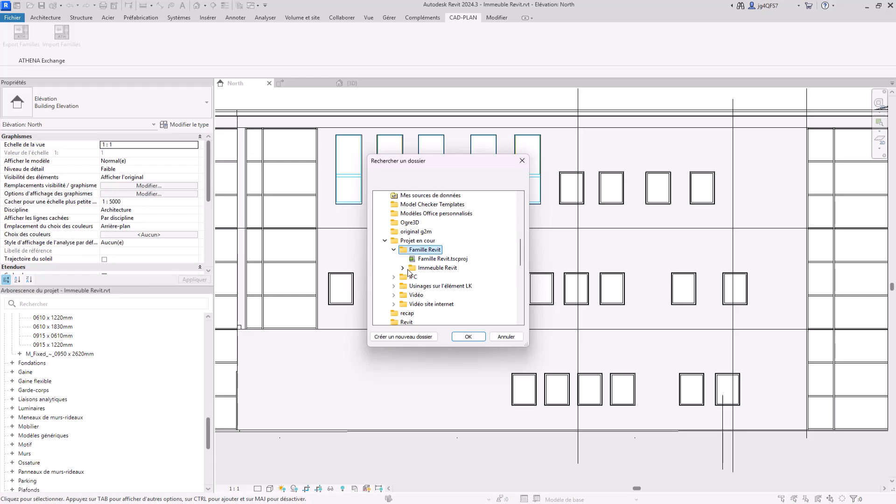
left_click(410, 268)
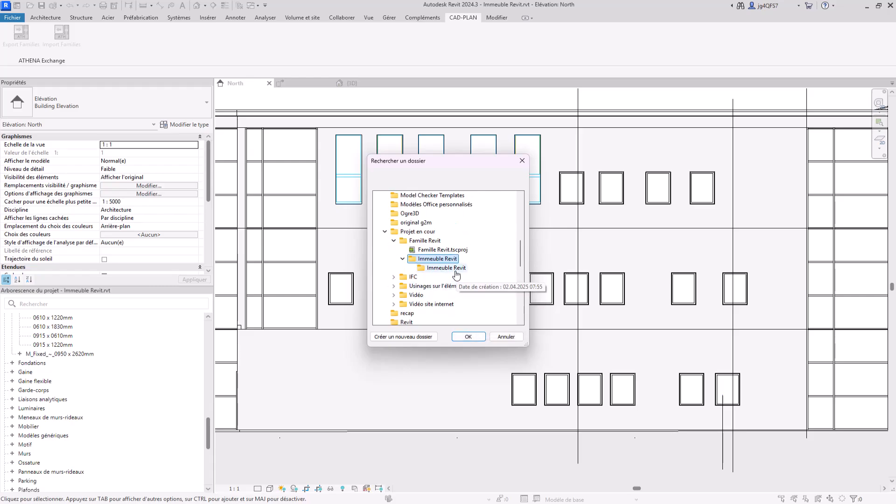
left_click(468, 336)
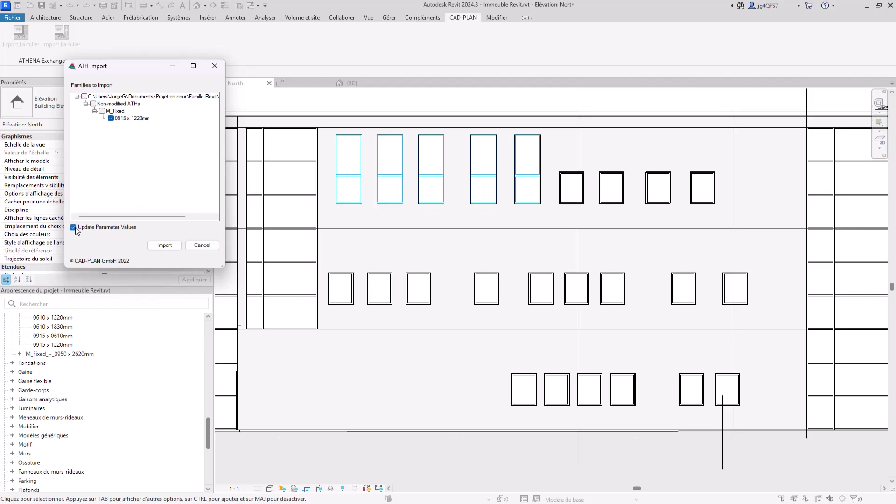
left_click(164, 245)
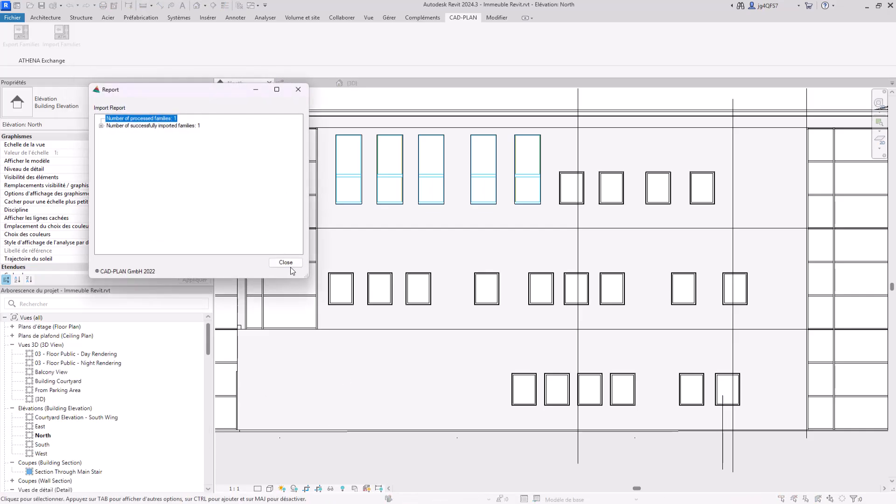
left_click(289, 265)
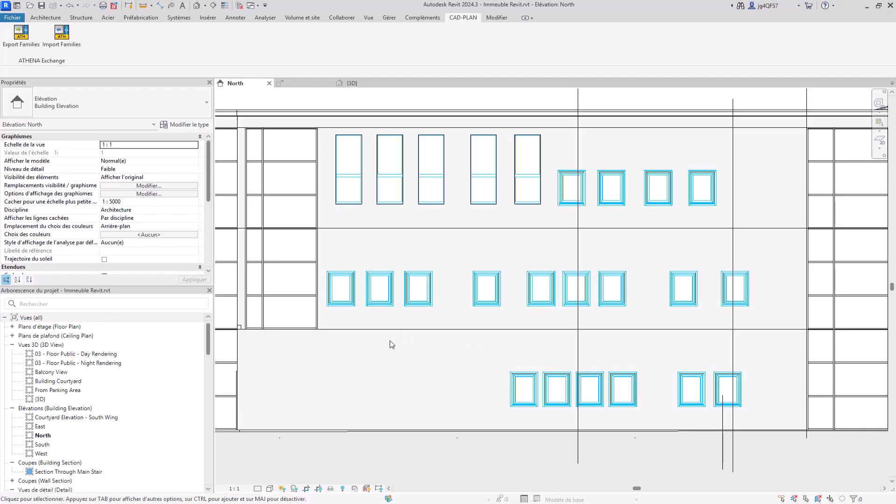
Examine the imported window's sill and profile section in the Detail 1 view
left_click(290, 85)
scroll(402, 411, "up", 4)
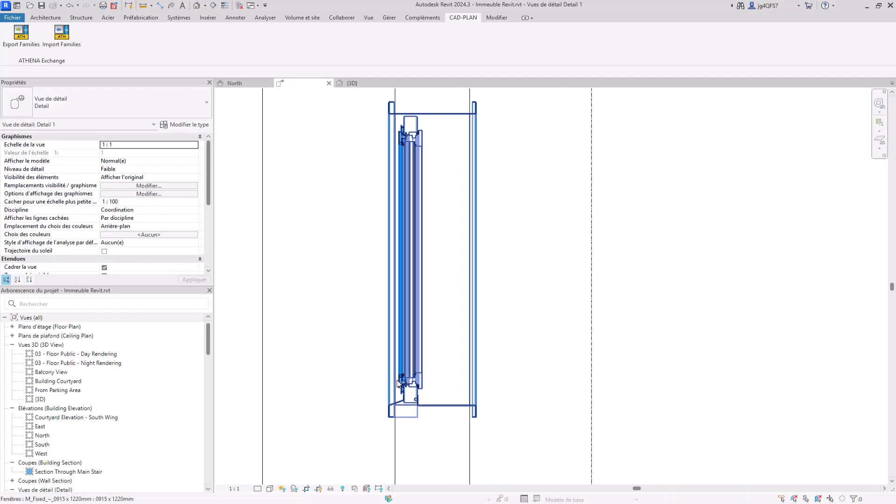
scroll(392, 443, "up", 2)
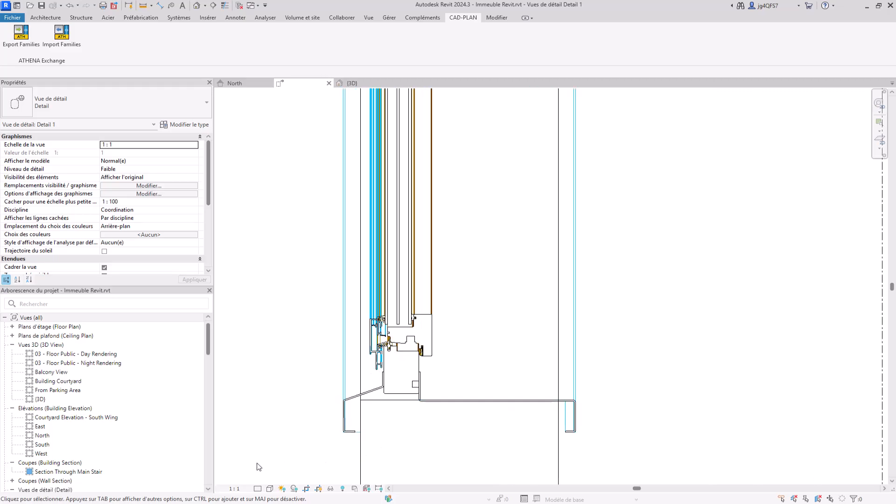
scroll(275, 419, "down", 4)
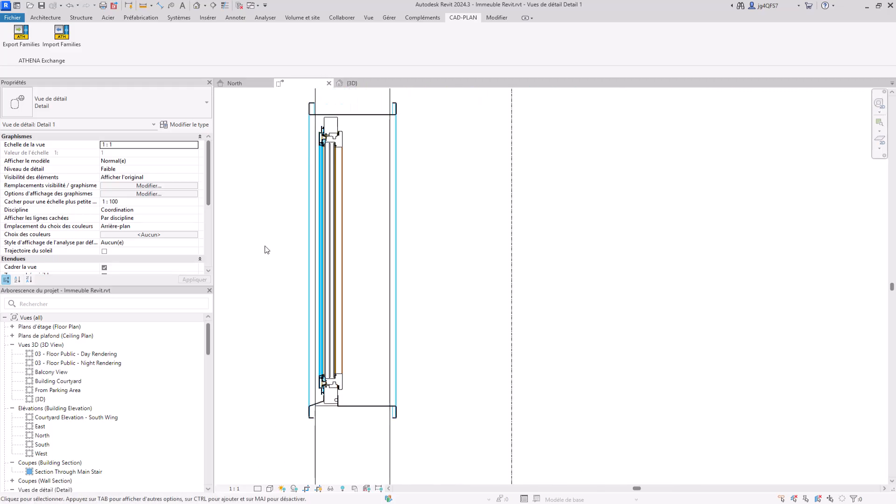
In the 3D view, examine the properties of the 0915 x 1220mm type under M_Fixed_~_0915 x 1220mm, including its identity data
left_click(352, 83)
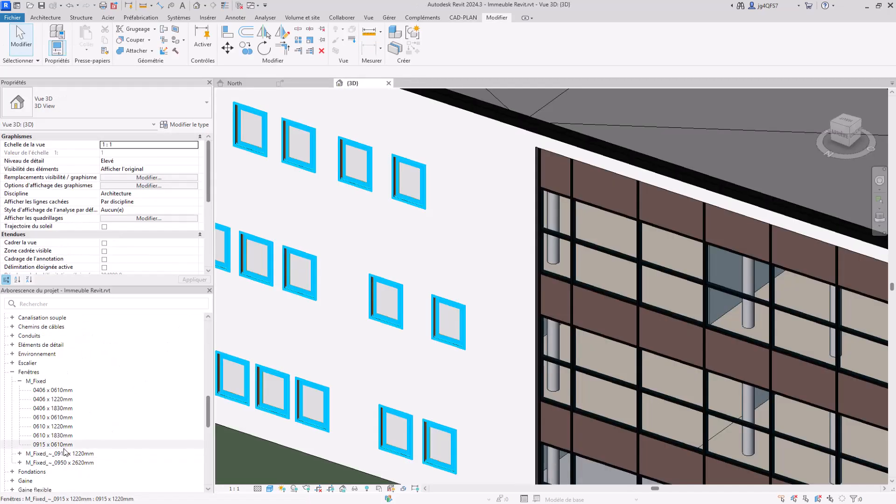
left_click(64, 448)
left_click(64, 454)
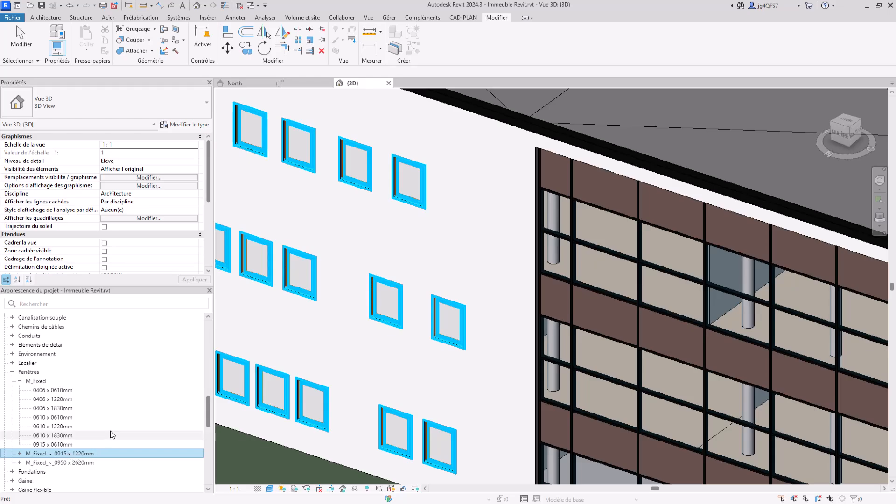
left_click(20, 453)
scroll(60, 370, "down", 3)
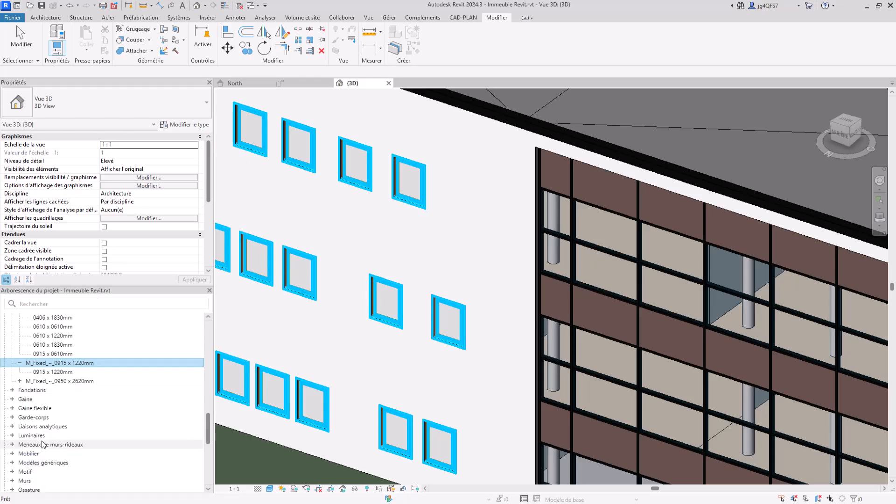
left_click(62, 372)
scroll(107, 209, "down", 10)
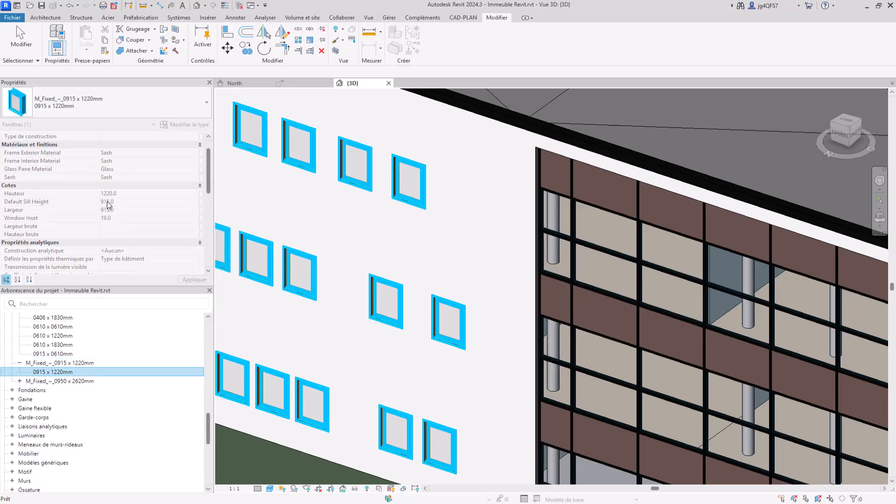
scroll(122, 184, "down", 1)
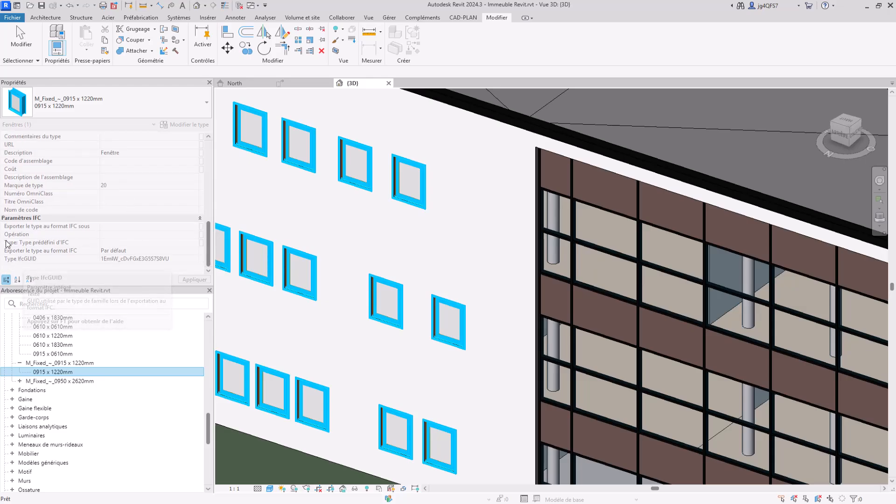
scroll(9, 243, "up", 3)
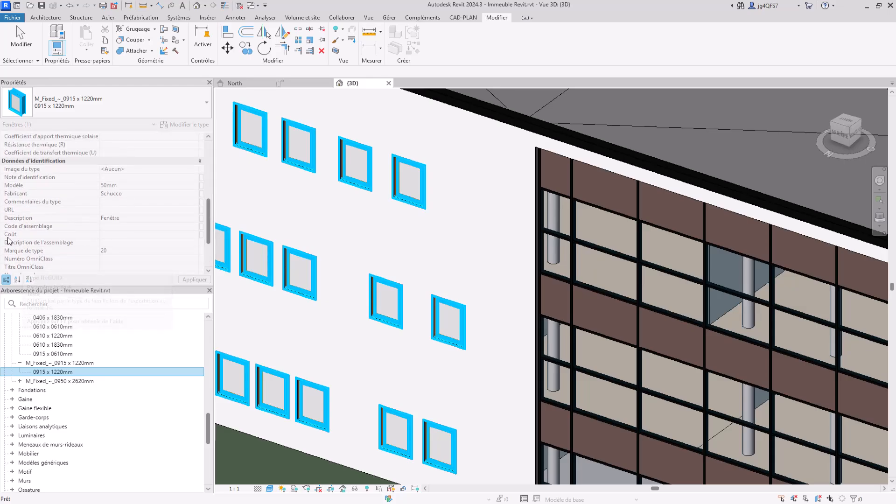